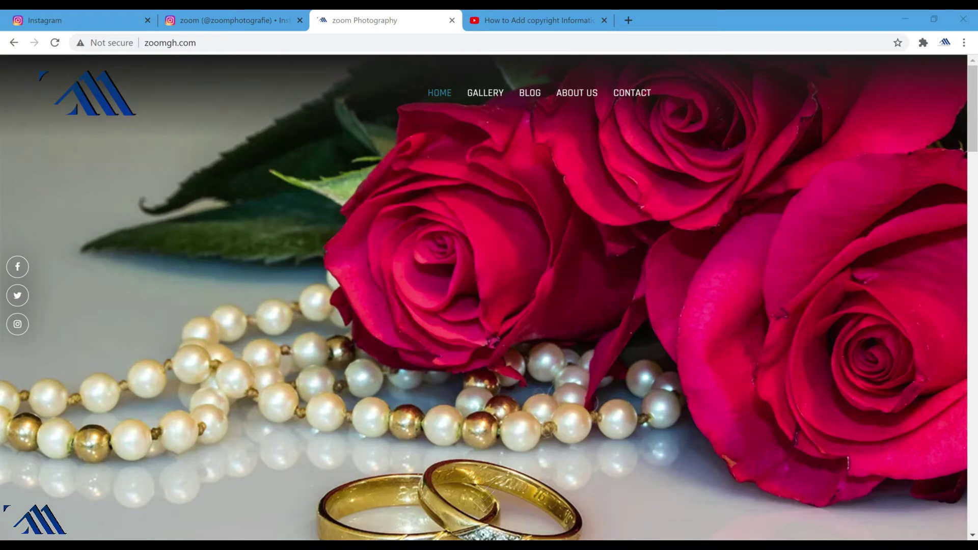
Go to Google from the address bar and search for 'instagram'
{"action": "left_click", "coordinate": [395, 47]}
{"action": "type", "text": "google"}
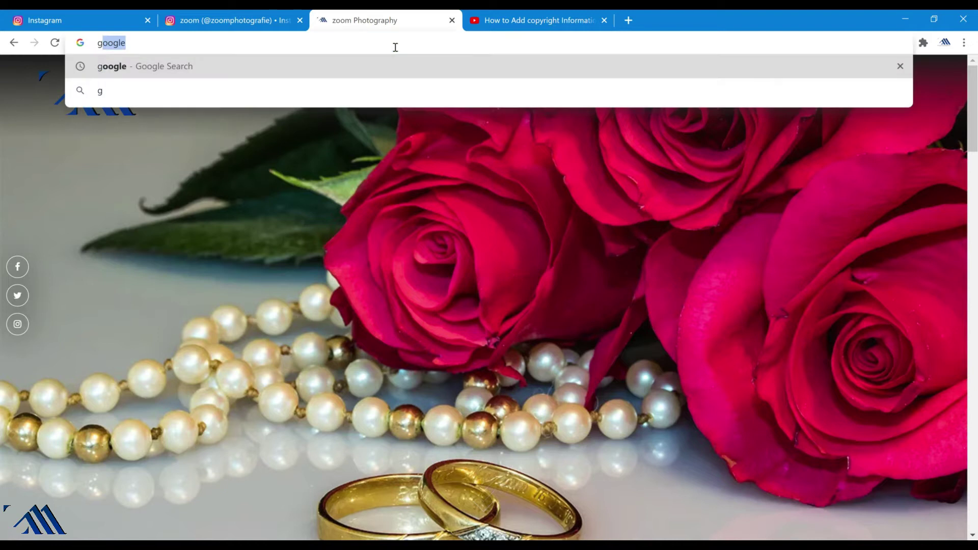
{"action": "key", "text": "Return"}
{"action": "type", "text": "in"}
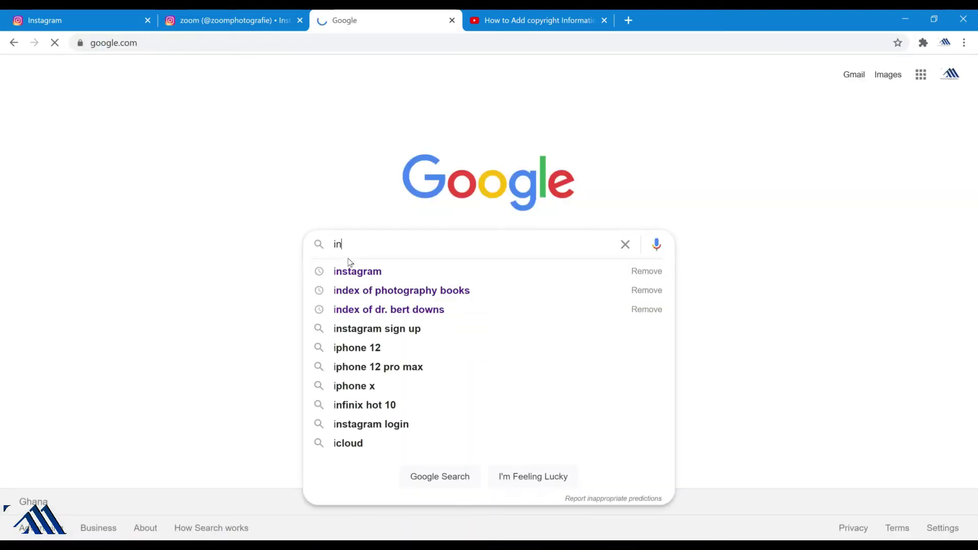
{"action": "type", "text": "stagram"}
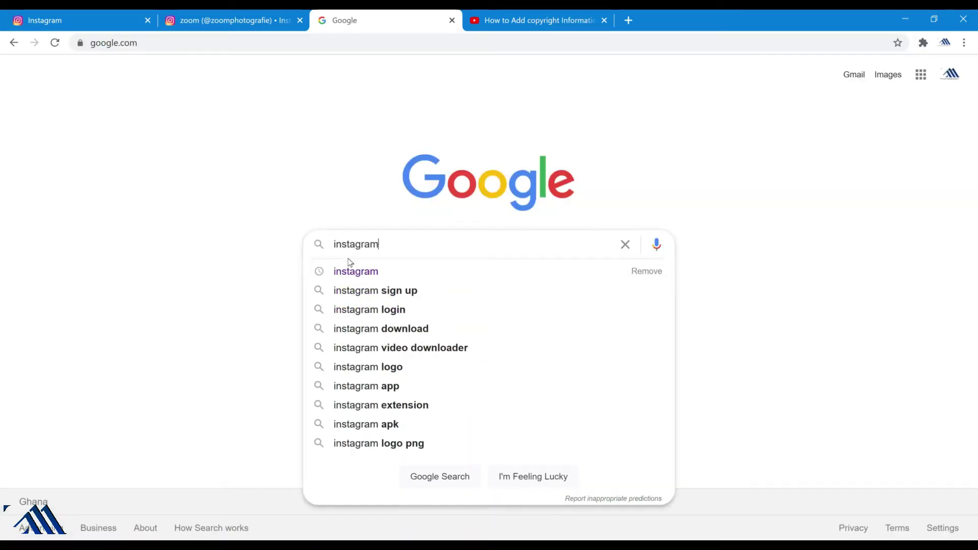
{"action": "key", "text": "Return"}
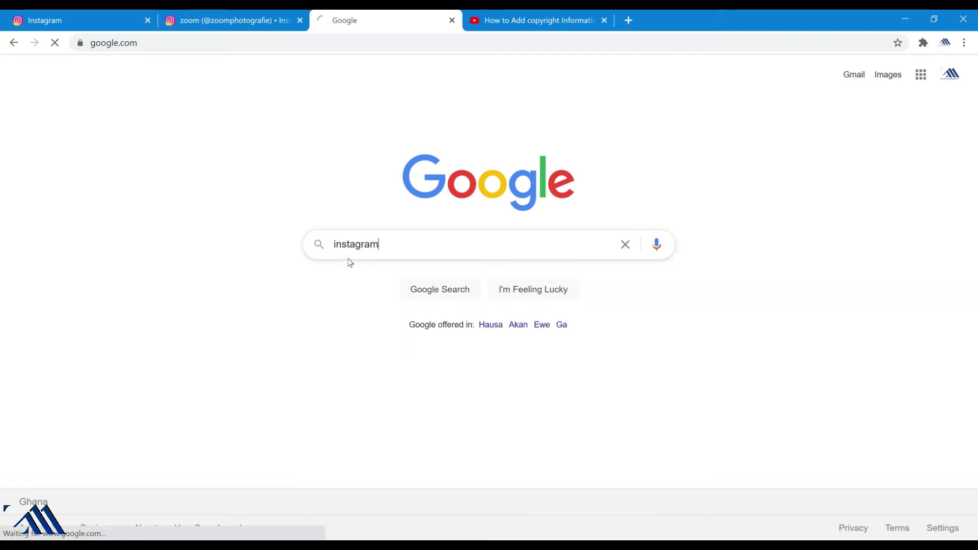
Open the 'Login • Instagram' search result to reach the Instagram home feed
{"action": "left_click_drag", "start_coordinate": [313, 235], "coordinate": [115, 168]}
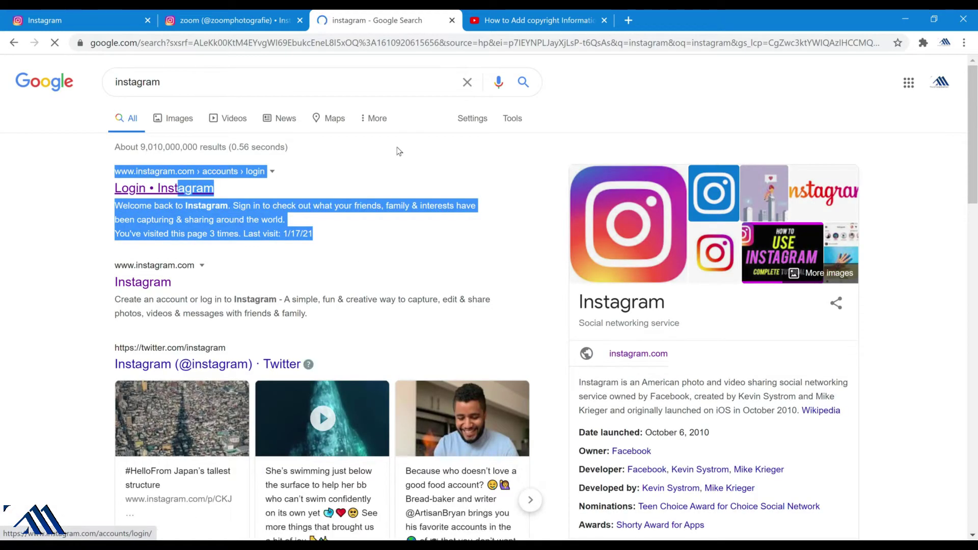
{"action": "left_click", "coordinate": [429, 156]}
{"action": "left_click", "coordinate": [211, 191]}
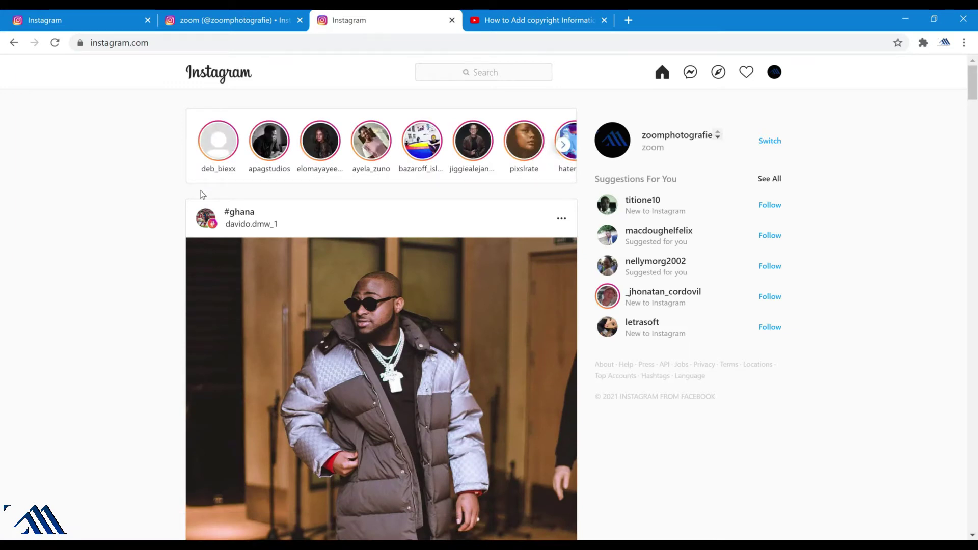
Browse the home feed, then open the account's own profile and scroll its posts grid
{"action": "scroll", "coordinate": [168, 352], "scroll_direction": "down", "scroll_amount": 15}
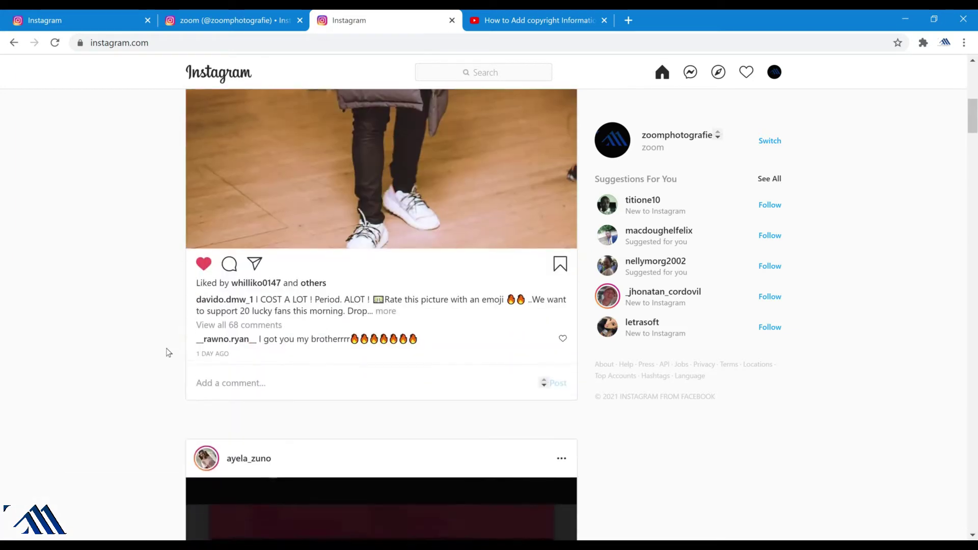
{"action": "scroll", "coordinate": [168, 353], "scroll_direction": "down", "scroll_amount": 20}
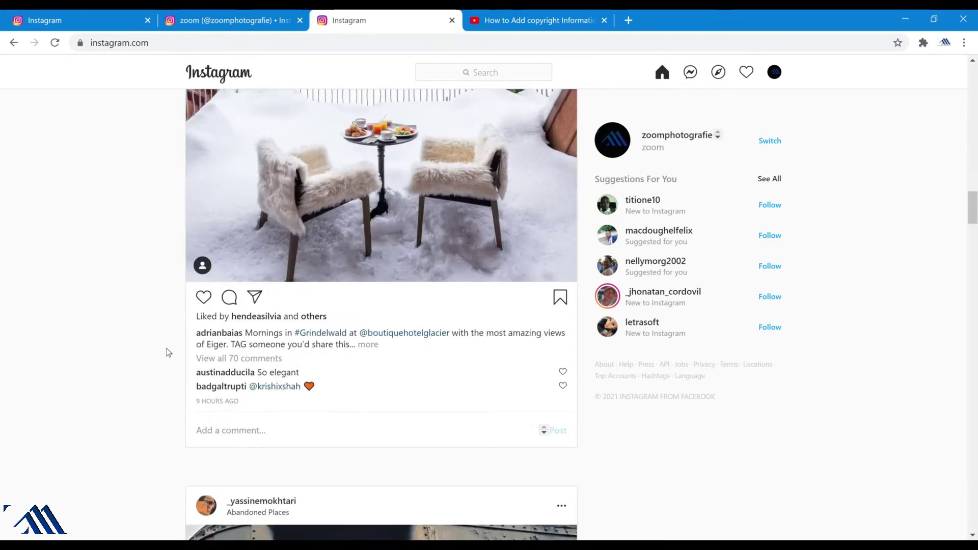
{"action": "scroll", "coordinate": [168, 352], "scroll_direction": "down", "scroll_amount": 8}
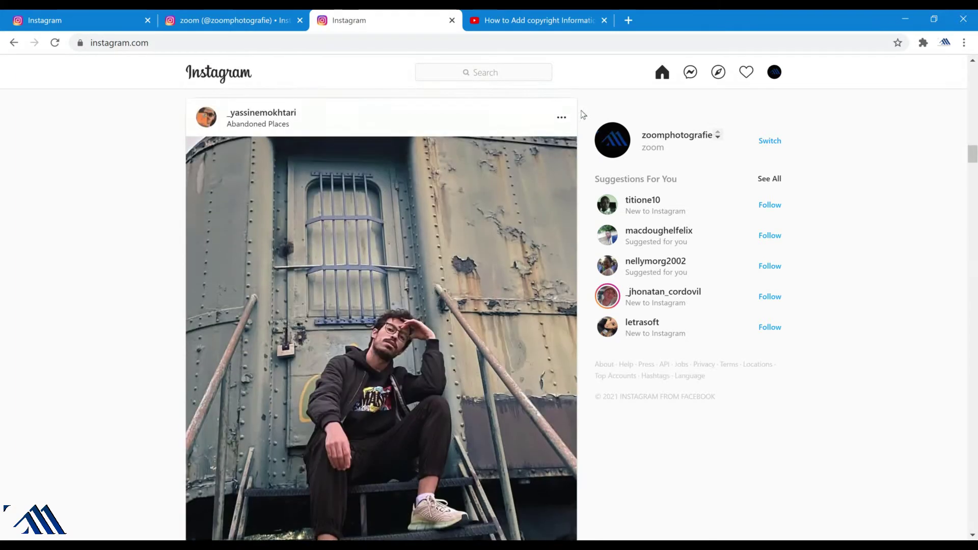
{"action": "scroll", "coordinate": [583, 114], "scroll_direction": "up", "scroll_amount": 1}
{"action": "left_click", "coordinate": [682, 138]}
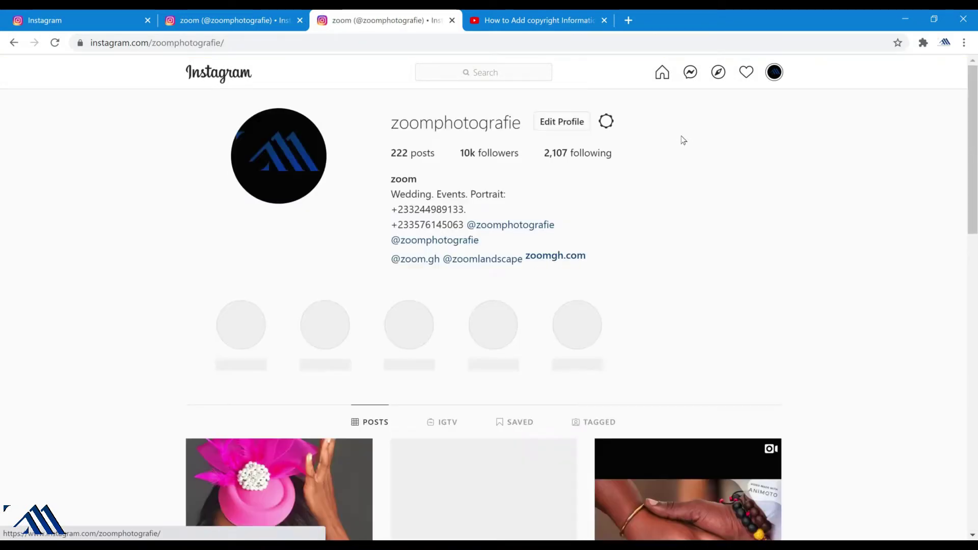
{"action": "scroll", "coordinate": [426, 320], "scroll_direction": "down", "scroll_amount": 10}
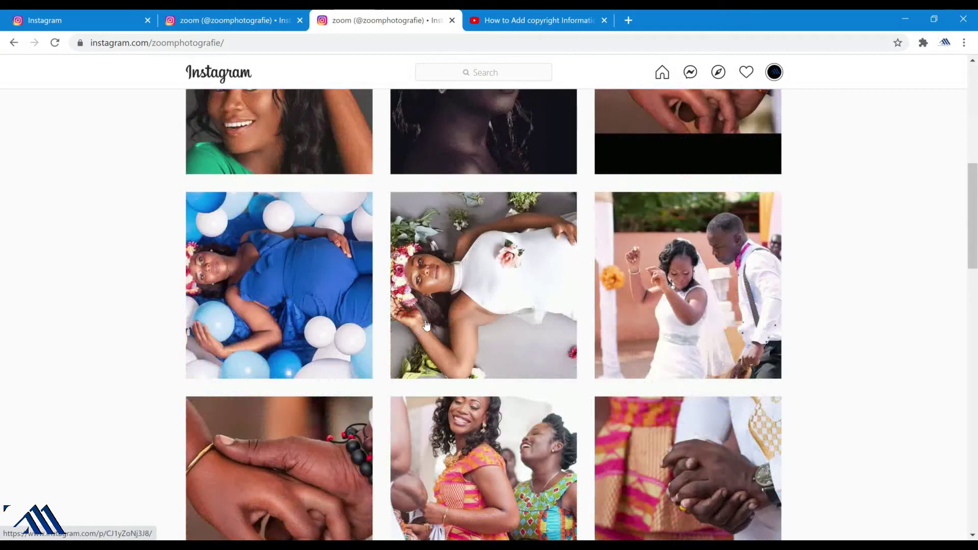
{"action": "scroll", "coordinate": [426, 325], "scroll_direction": "down", "scroll_amount": 20}
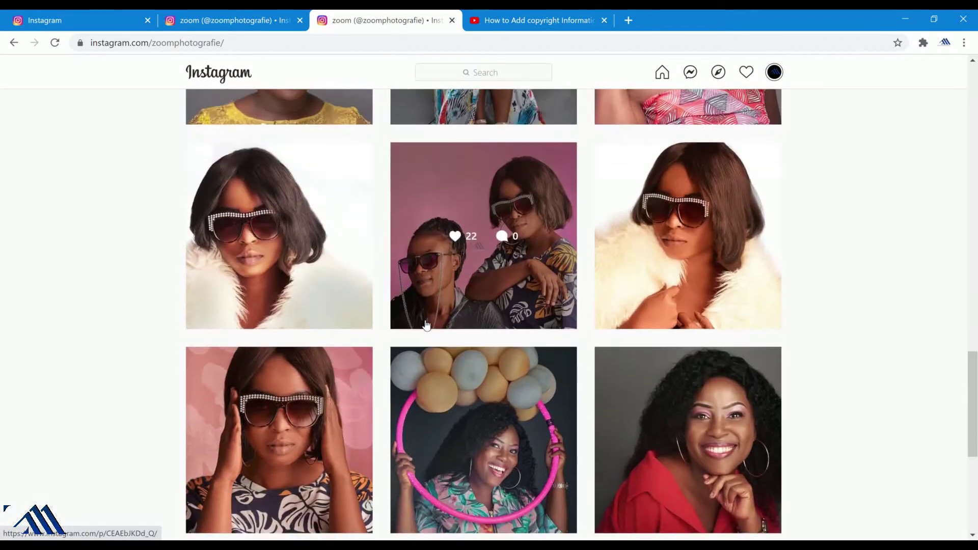
{"action": "scroll", "coordinate": [425, 325], "scroll_direction": "down", "scroll_amount": 1}
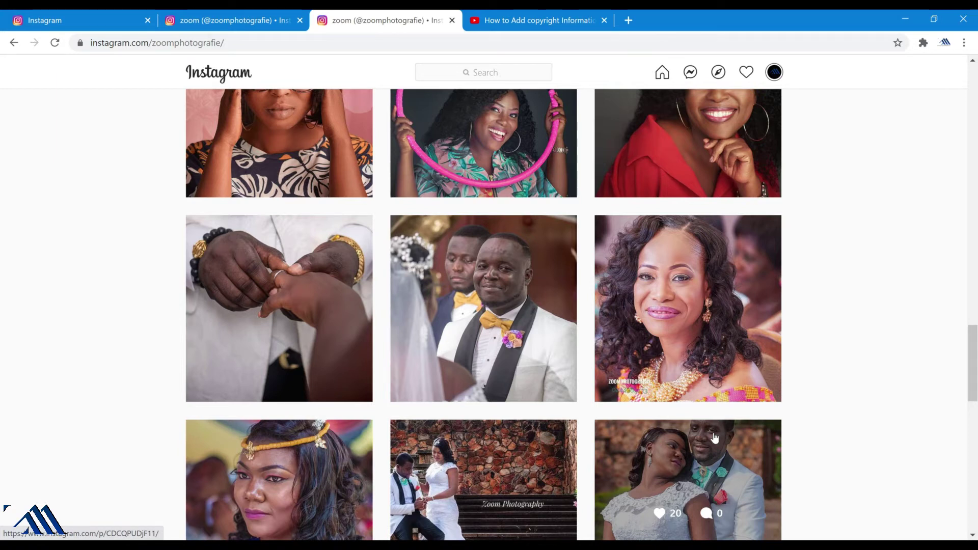
Open Chrome's developer tools on the profile page via Inspect
{"action": "right_click", "coordinate": [820, 260]}
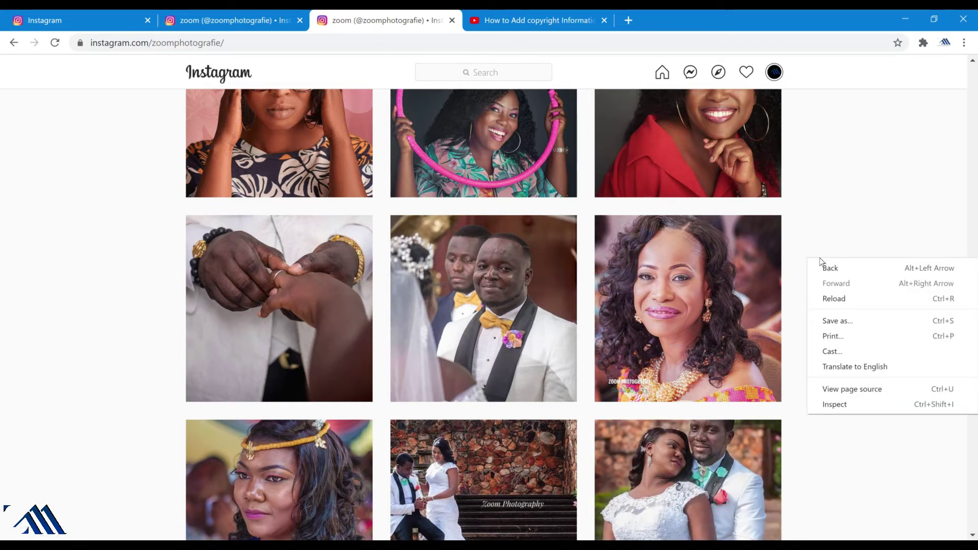
{"action": "left_click", "coordinate": [834, 405]}
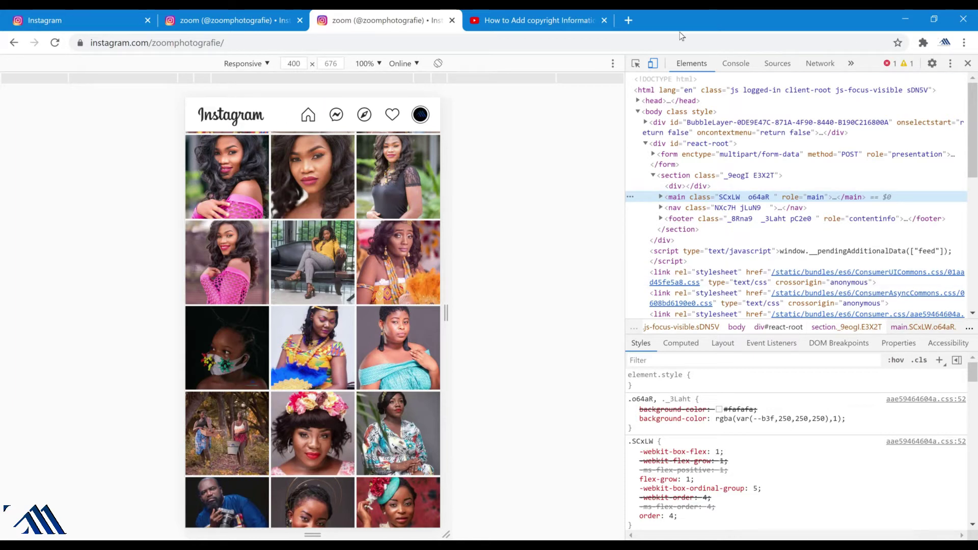
Turn on mobile device emulation, scroll the profile, and reload it as the mobile site
{"action": "left_click", "coordinate": [654, 65]}
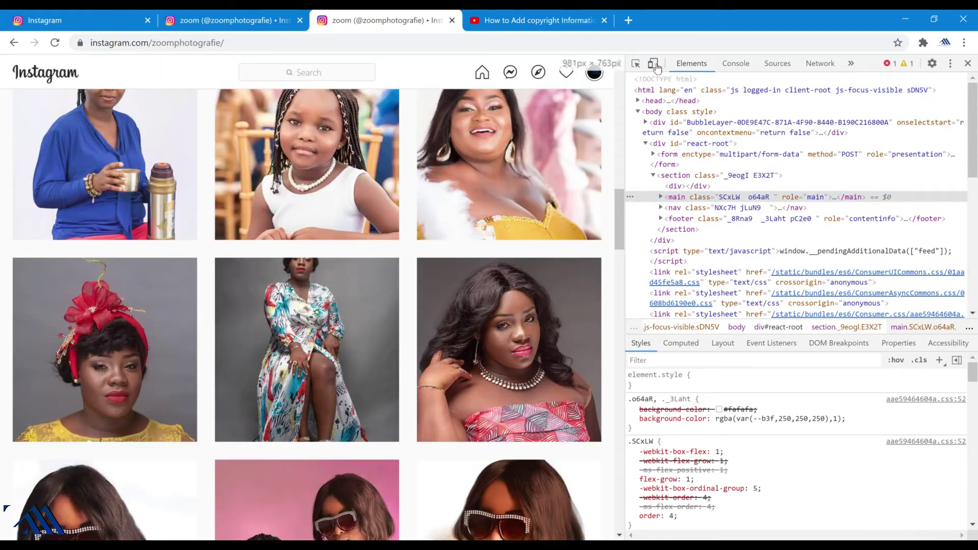
{"action": "left_click", "coordinate": [654, 64]}
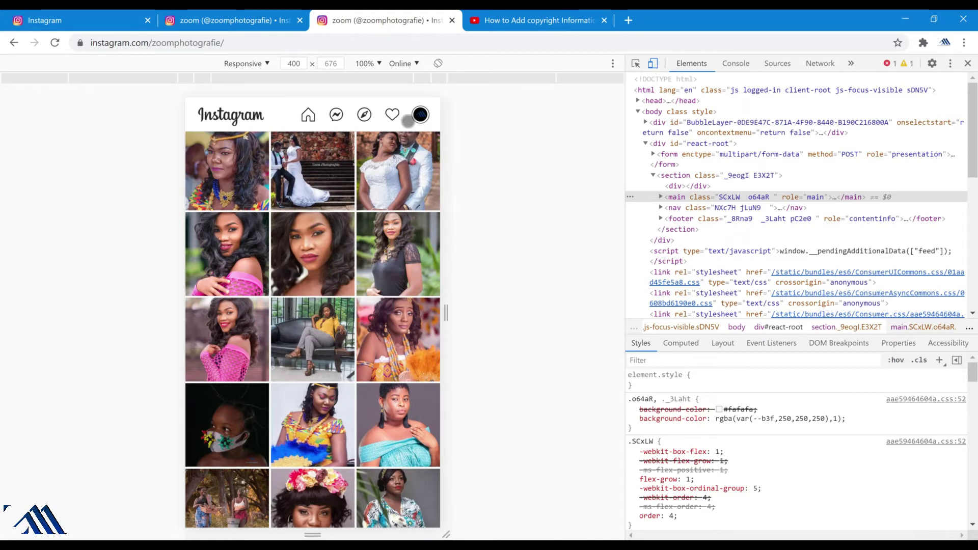
{"action": "scroll", "coordinate": [312, 330], "scroll_direction": "down", "scroll_amount": 10}
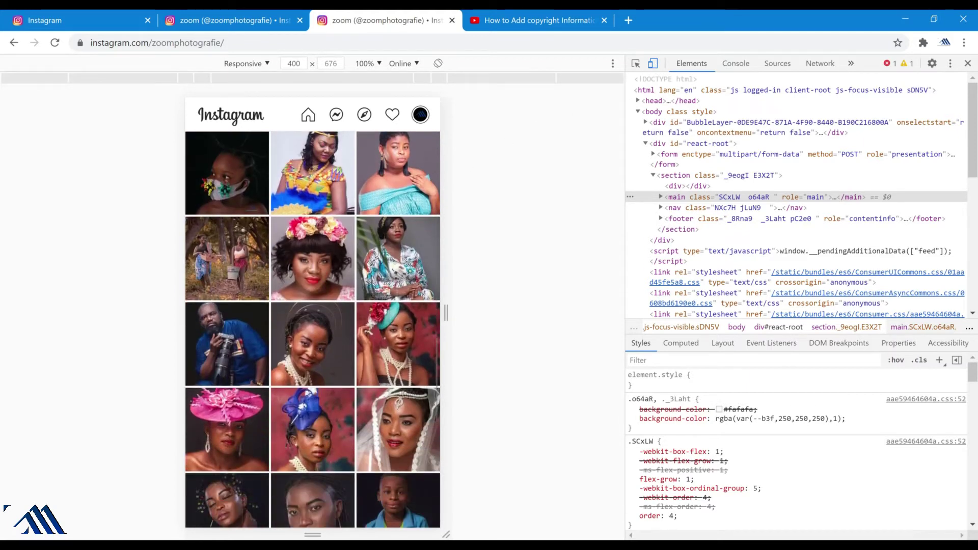
{"action": "scroll", "coordinate": [313, 330], "scroll_direction": "down", "scroll_amount": 10}
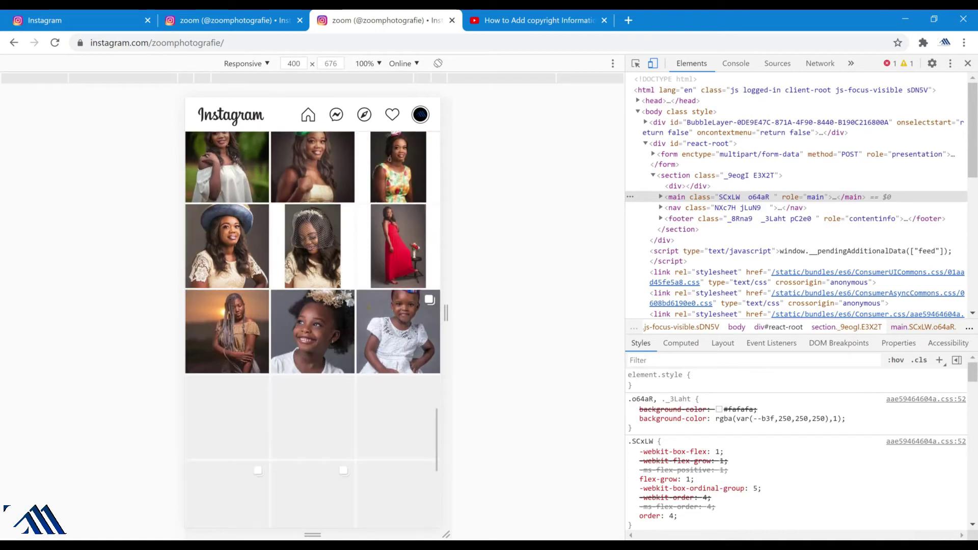
{"action": "scroll", "coordinate": [313, 330], "scroll_direction": "down", "scroll_amount": 10}
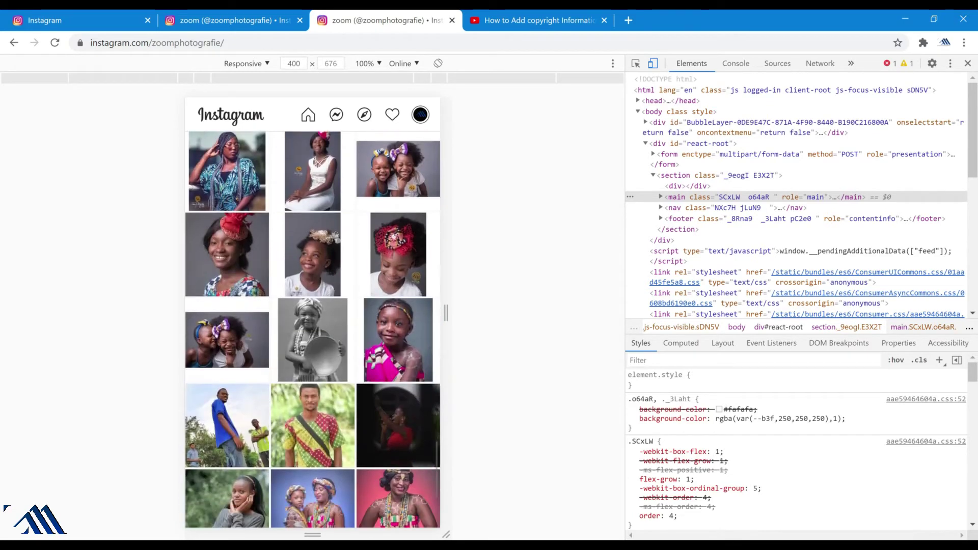
{"action": "scroll", "coordinate": [312, 329], "scroll_direction": "down", "scroll_amount": 10}
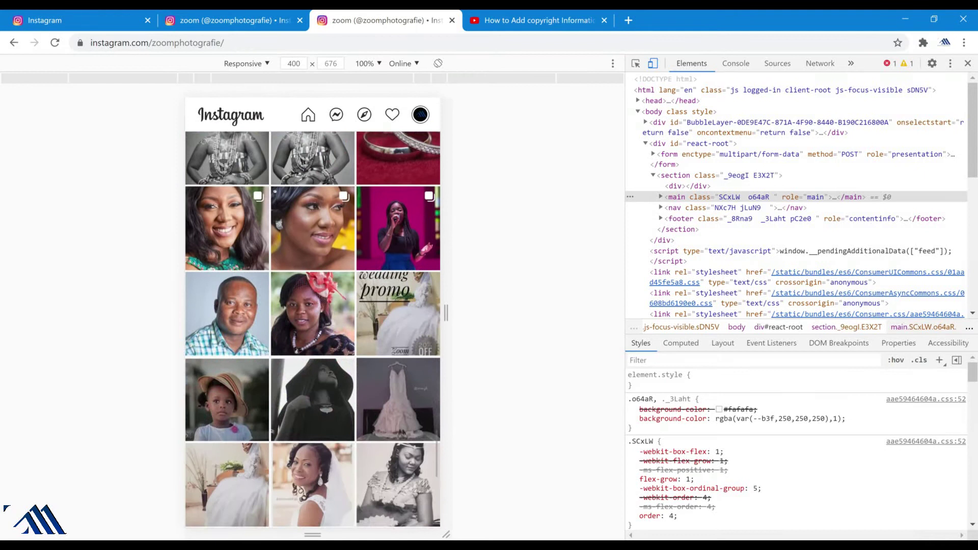
{"action": "scroll", "coordinate": [312, 330], "scroll_direction": "down", "scroll_amount": 10}
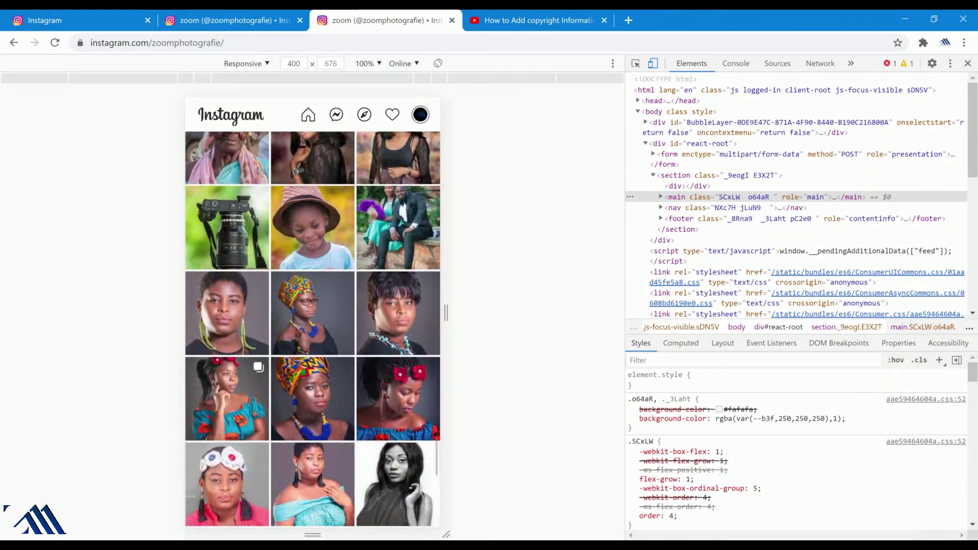
{"action": "scroll", "coordinate": [313, 330], "scroll_direction": "down", "scroll_amount": 10}
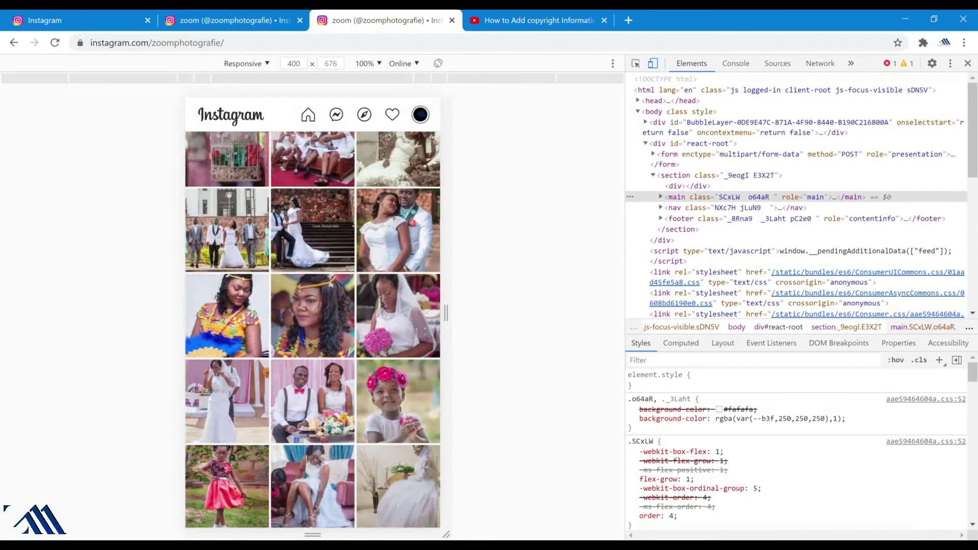
{"action": "scroll", "coordinate": [312, 330], "scroll_direction": "down", "scroll_amount": 10}
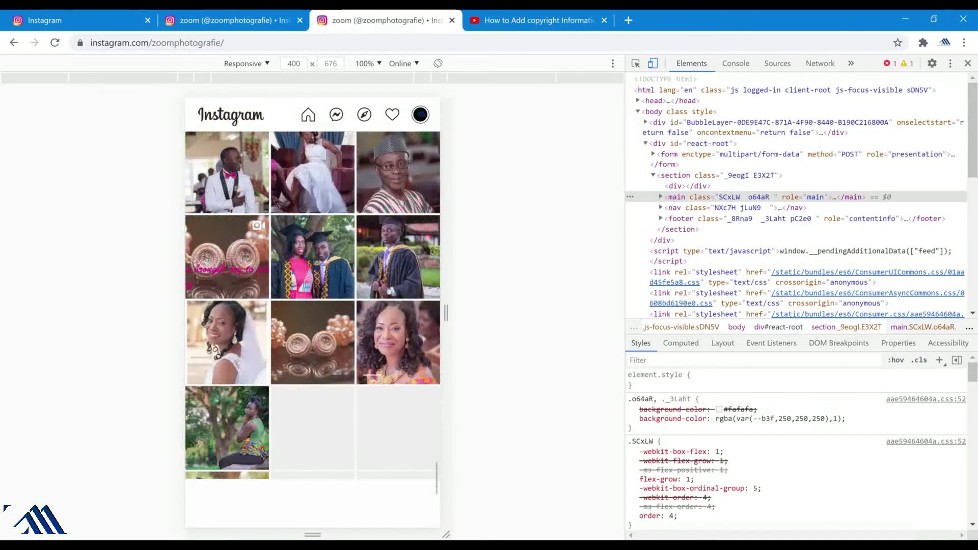
{"action": "scroll", "coordinate": [313, 330], "scroll_direction": "down", "scroll_amount": 8}
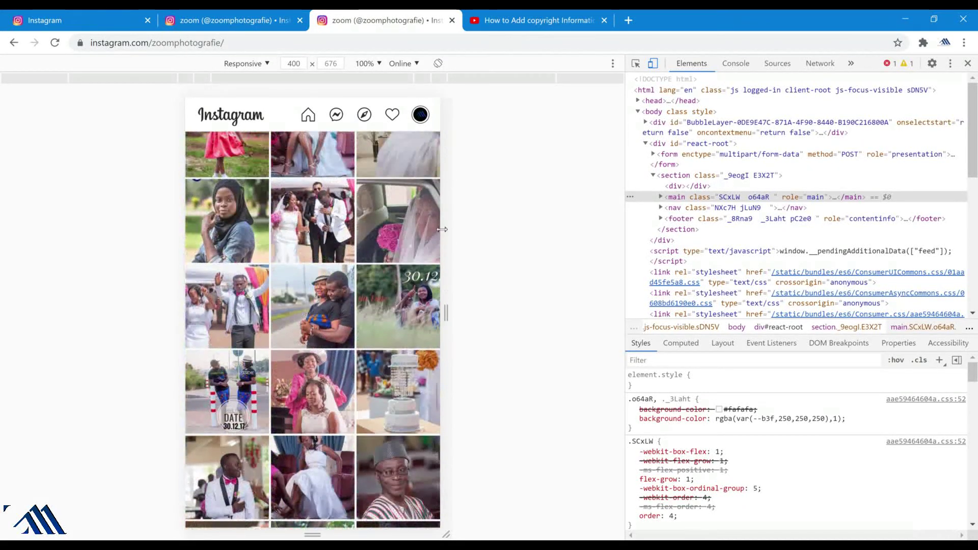
{"action": "left_click", "coordinate": [55, 42]}
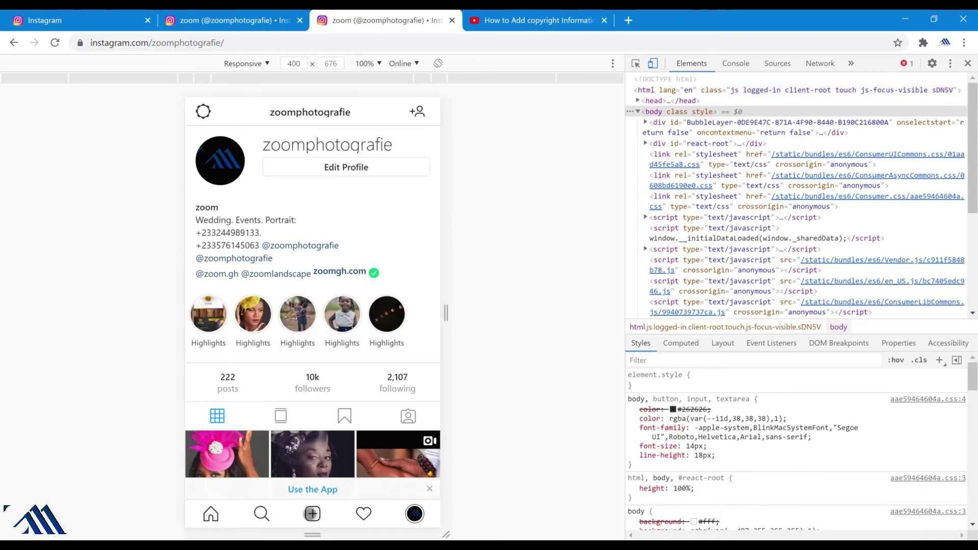
Close DevTools and start a new post using the DSC_8476 photo
{"action": "left_click", "coordinate": [968, 63]}
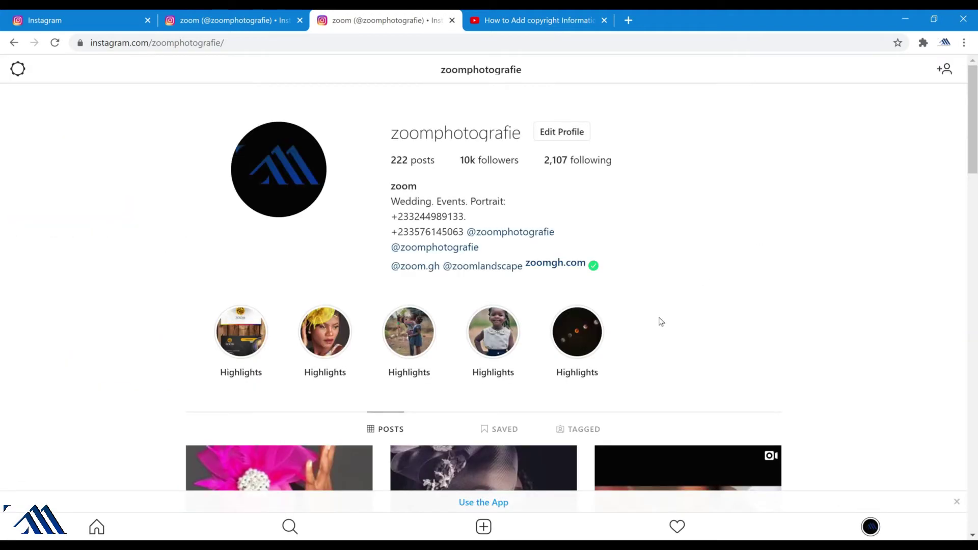
{"action": "scroll", "coordinate": [659, 321], "scroll_direction": "down", "scroll_amount": 5}
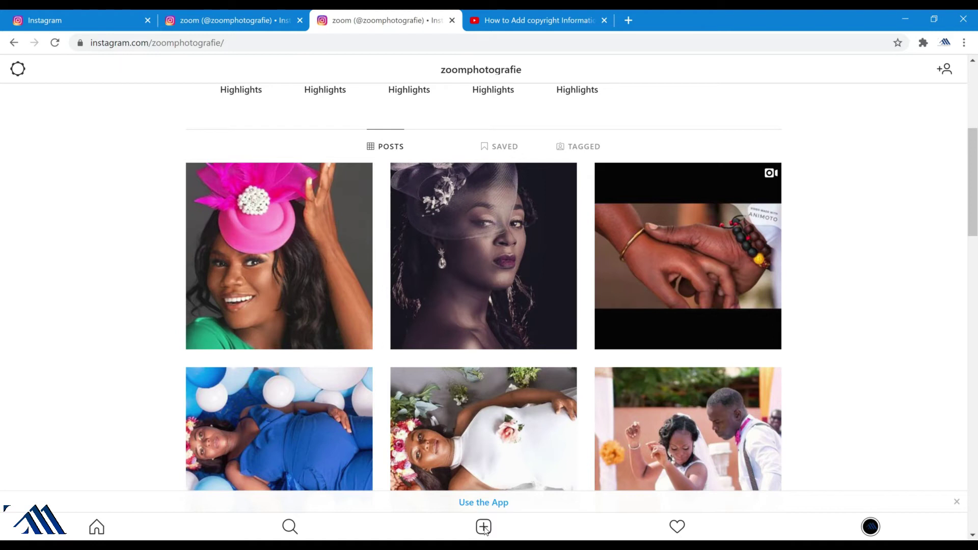
{"action": "left_click", "coordinate": [483, 527]}
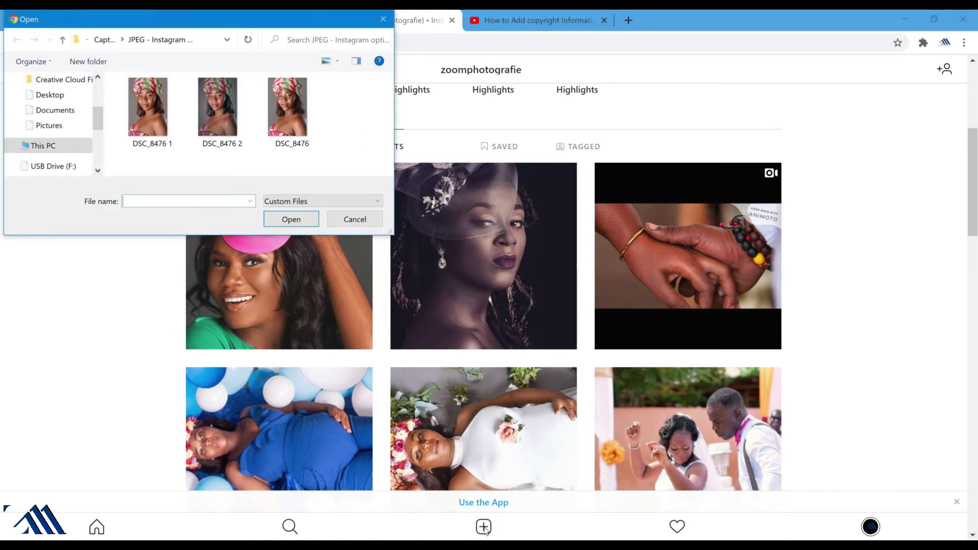
{"action": "left_click", "coordinate": [293, 118]}
{"action": "double_click", "coordinate": [292, 114]}
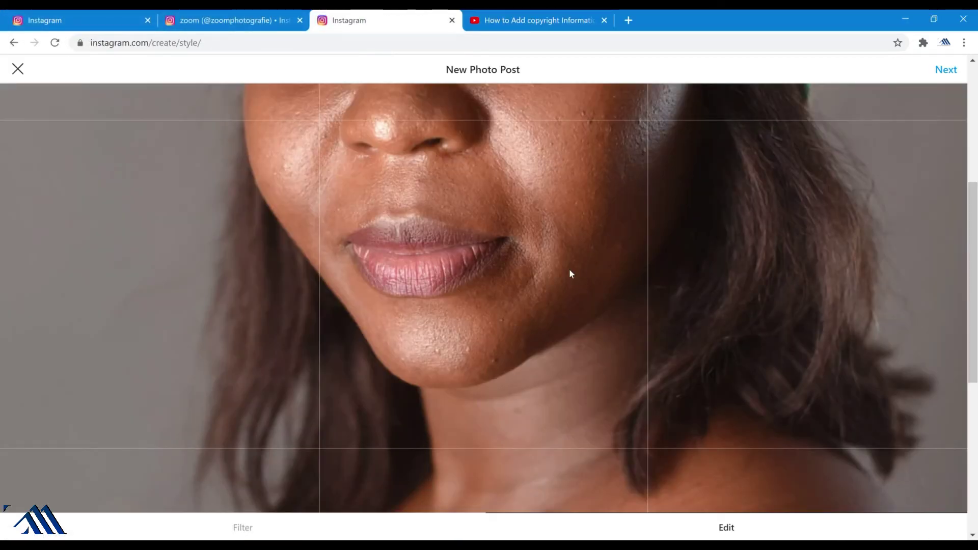
Fit the whole DSC_8476 portrait inside the crop frame and continue to the details page
{"action": "scroll", "coordinate": [795, 242], "scroll_direction": "down", "scroll_amount": 8}
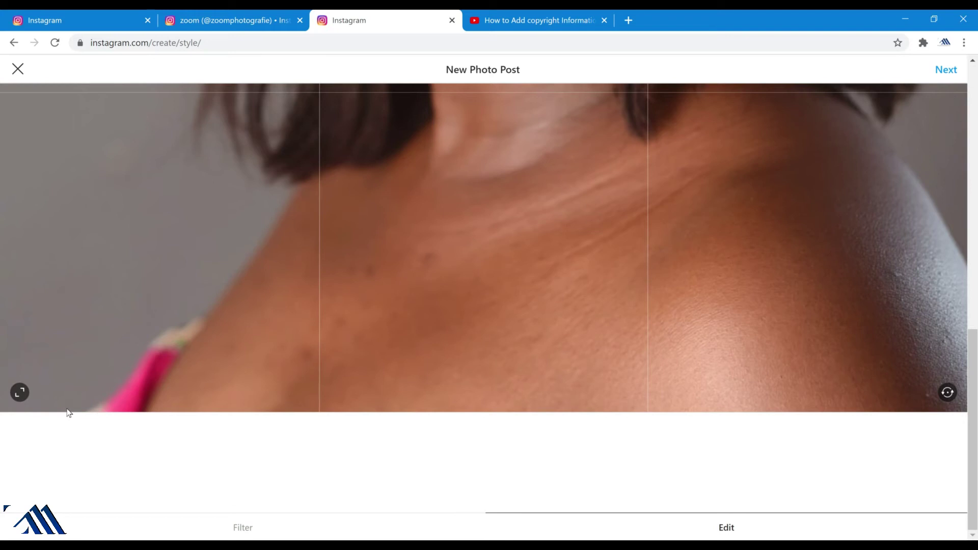
{"action": "left_click", "coordinate": [21, 393]}
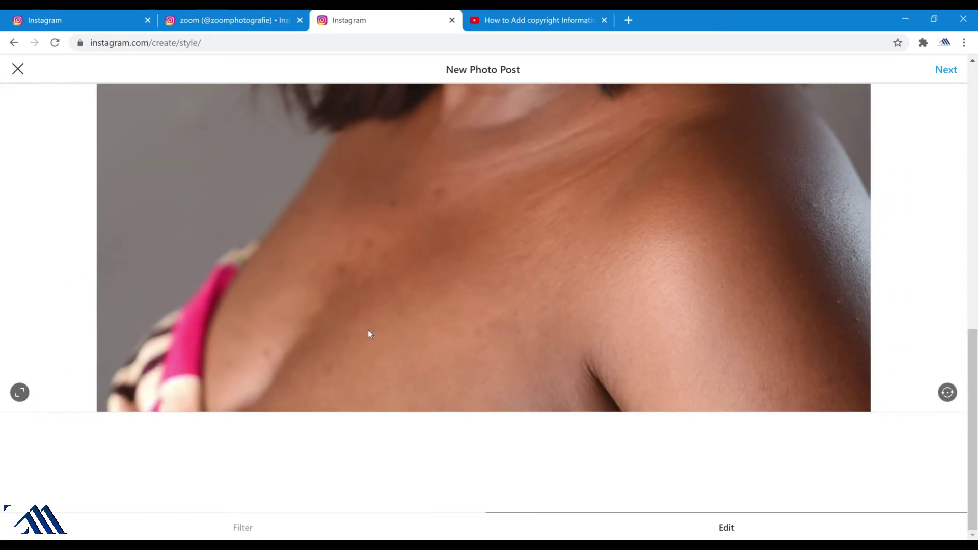
{"action": "scroll", "coordinate": [637, 258], "scroll_direction": "up", "scroll_amount": 8}
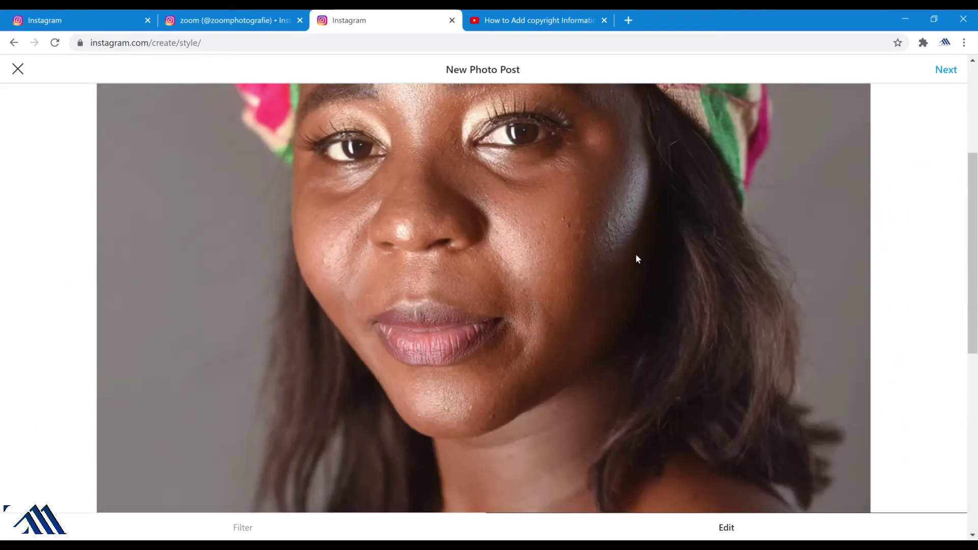
{"action": "scroll", "coordinate": [637, 259], "scroll_direction": "up", "scroll_amount": 2}
{"action": "scroll", "coordinate": [636, 258], "scroll_direction": "down", "scroll_amount": 5}
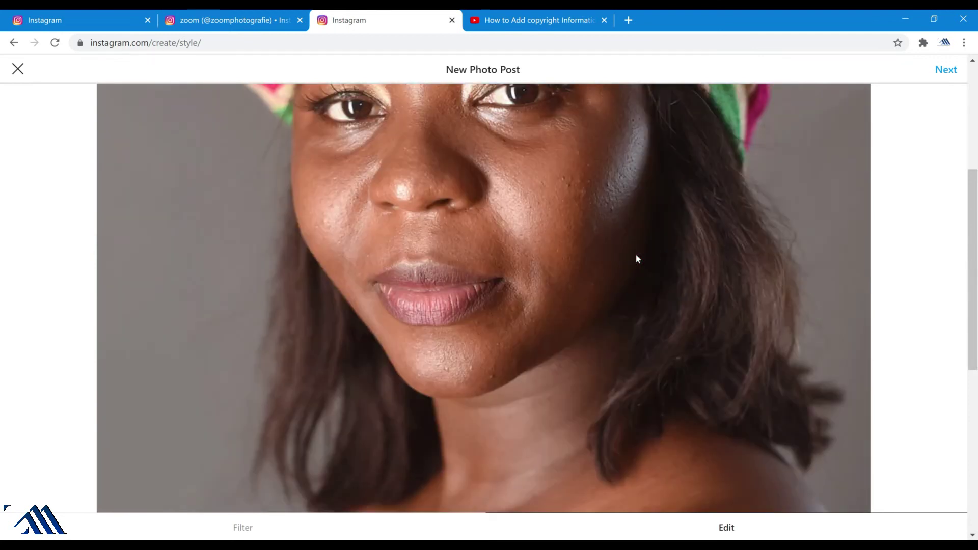
{"action": "scroll", "coordinate": [635, 259], "scroll_direction": "down", "scroll_amount": 6}
{"action": "scroll", "coordinate": [636, 259], "scroll_direction": "up", "scroll_amount": 5}
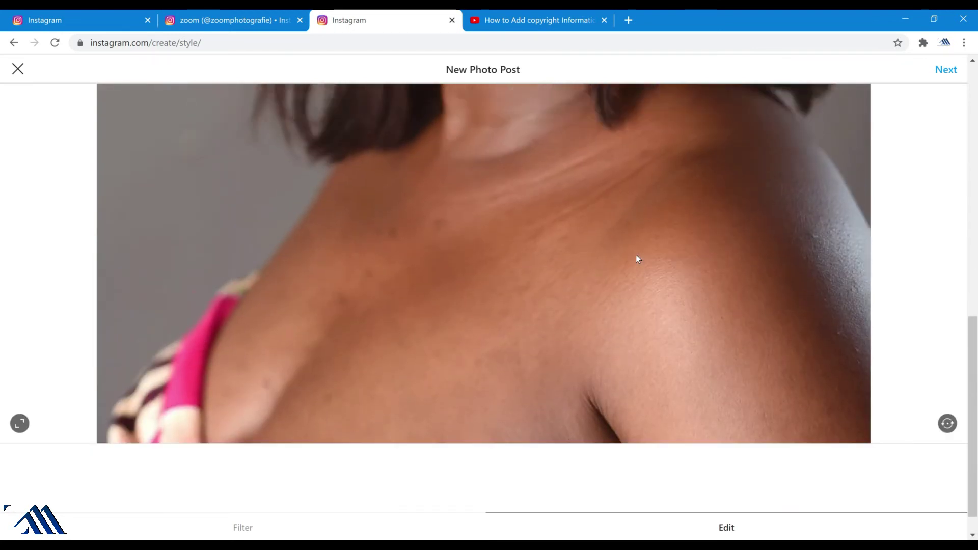
{"action": "scroll", "coordinate": [636, 258], "scroll_direction": "up", "scroll_amount": 3}
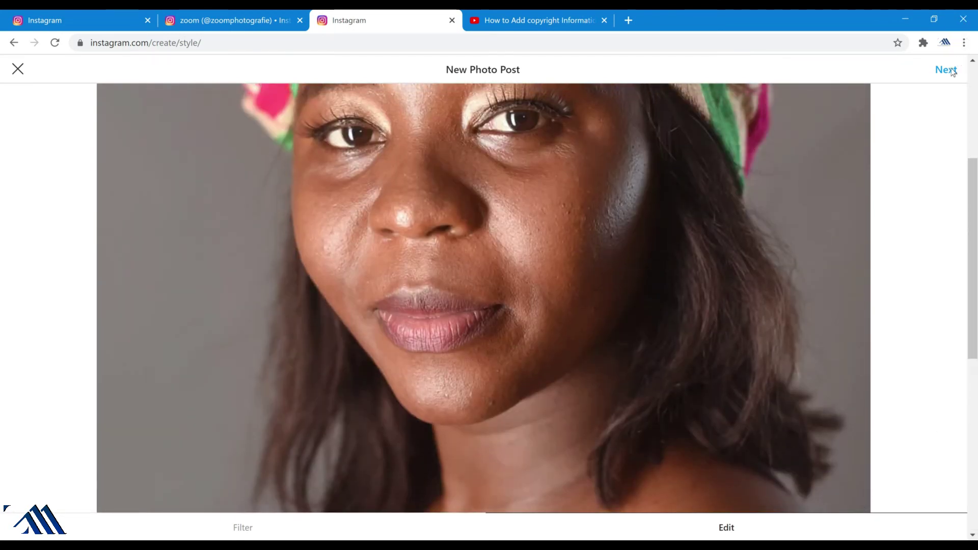
{"action": "left_click", "coordinate": [946, 70]}
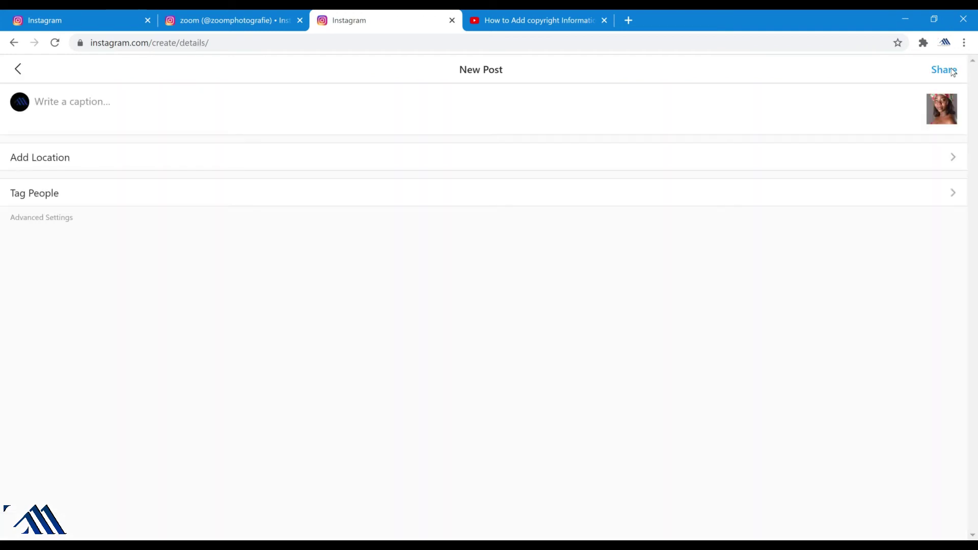
Share the portrait with no caption and confirm the 'Your photo was posted' message
{"action": "left_click", "coordinate": [142, 98]}
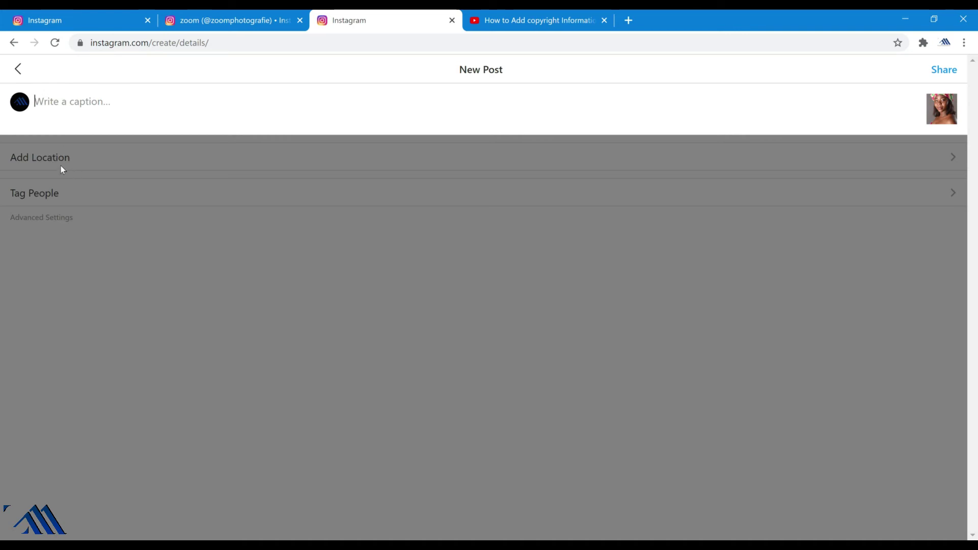
{"action": "left_click", "coordinate": [951, 72]}
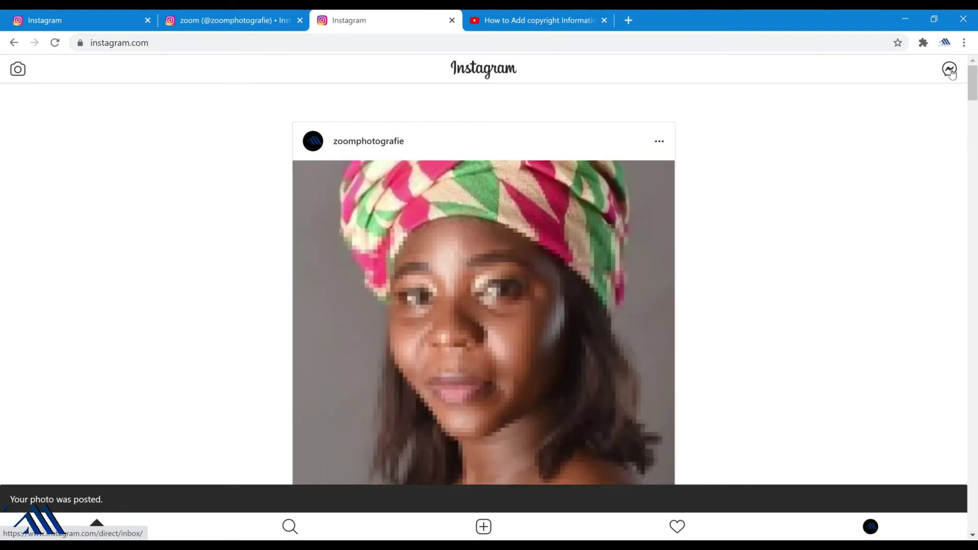
{"action": "scroll", "coordinate": [824, 251], "scroll_direction": "down", "scroll_amount": 7}
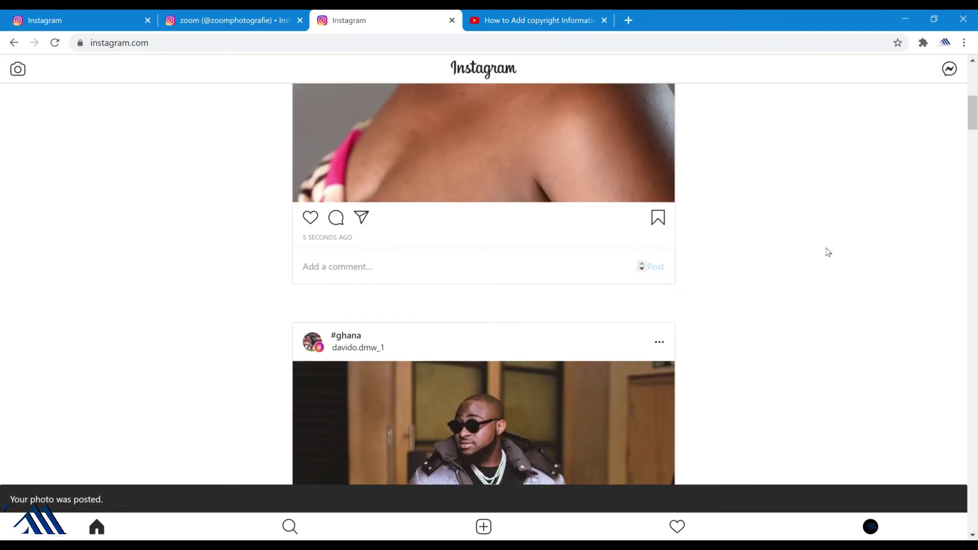
{"action": "scroll", "coordinate": [825, 251], "scroll_direction": "up", "scroll_amount": 7}
Open the zoomphotografie profile and verify the new portrait leads the 223-post grid
{"action": "left_click", "coordinate": [385, 146]}
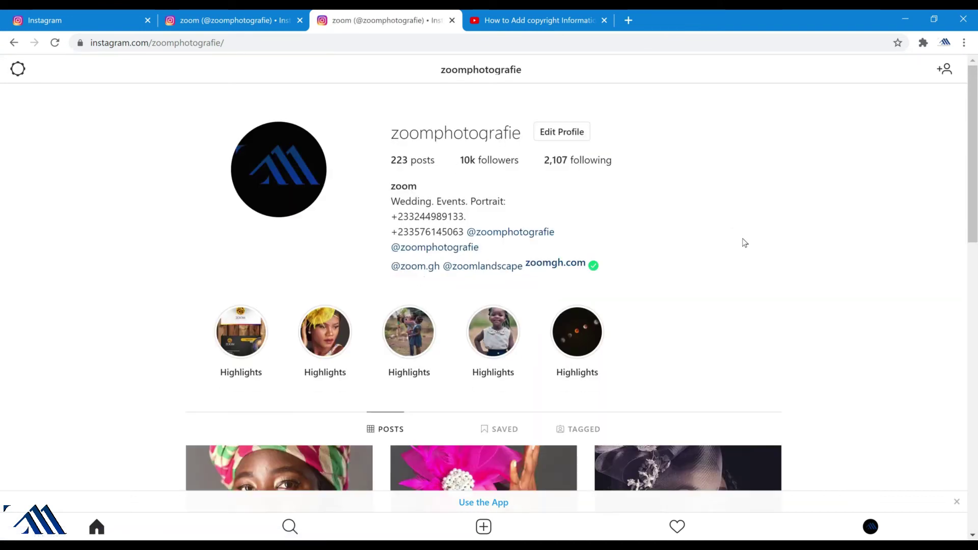
{"action": "scroll", "coordinate": [743, 244], "scroll_direction": "down", "scroll_amount": 3}
{"action": "scroll", "coordinate": [744, 243], "scroll_direction": "down", "scroll_amount": 2}
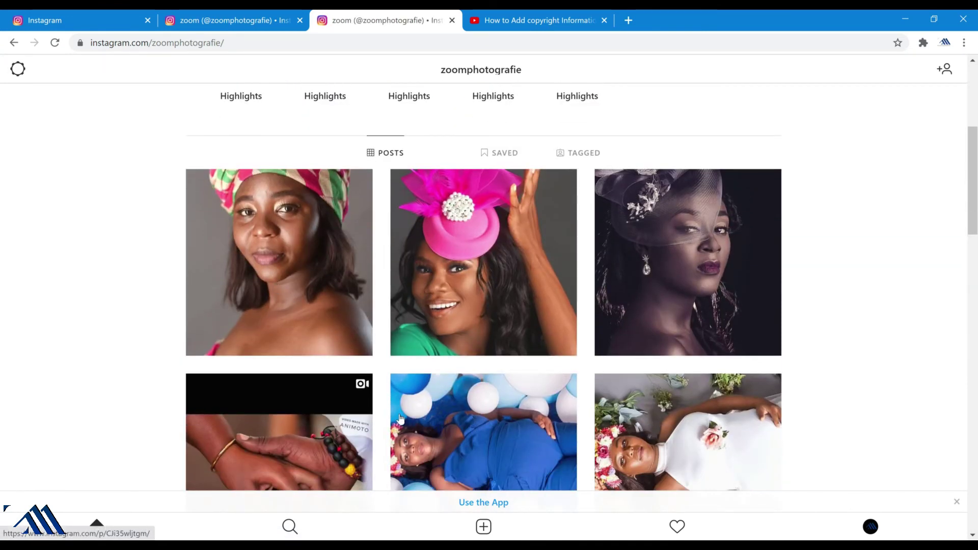
{"action": "scroll", "coordinate": [401, 418], "scroll_direction": "down", "scroll_amount": 4}
{"action": "scroll", "coordinate": [400, 418], "scroll_direction": "down", "scroll_amount": 15}
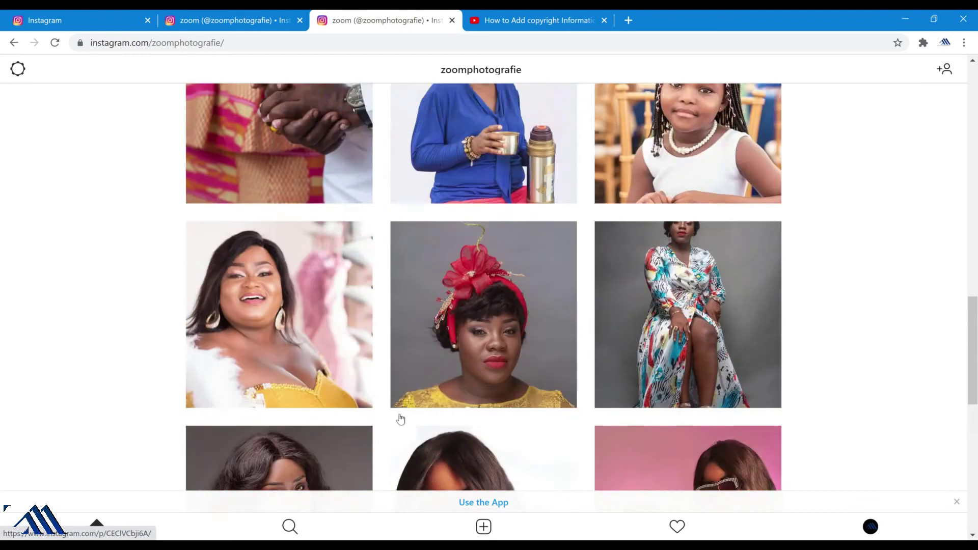
{"action": "scroll", "coordinate": [400, 418], "scroll_direction": "down", "scroll_amount": 15}
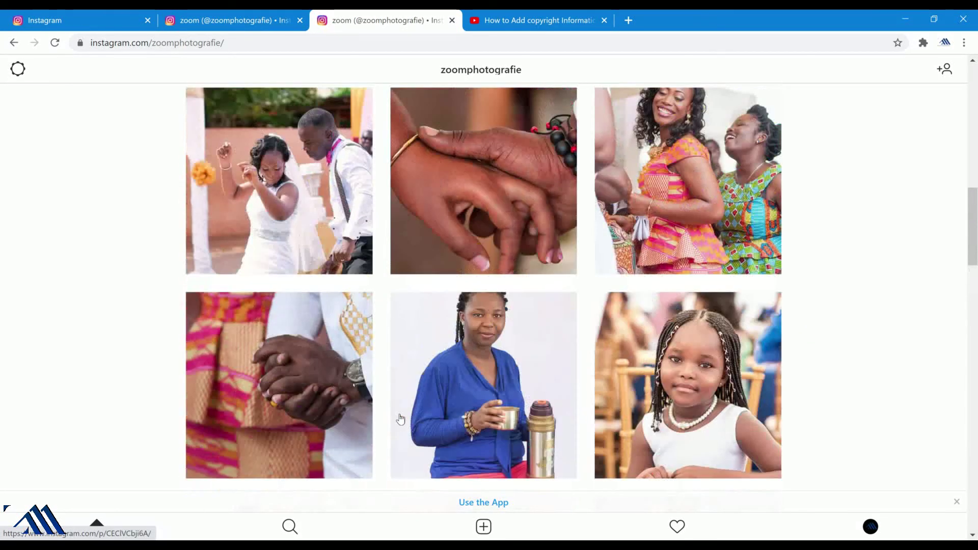
{"action": "scroll", "coordinate": [400, 419], "scroll_direction": "up", "scroll_amount": 20}
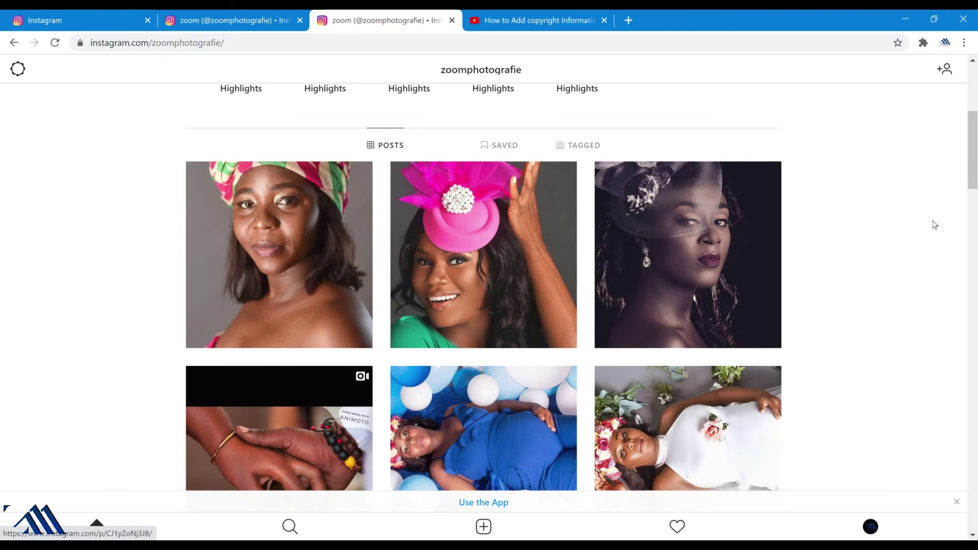
Reopen DevTools via Inspect to view the profile in mobile layout, then close it
{"action": "right_click", "coordinate": [843, 251]}
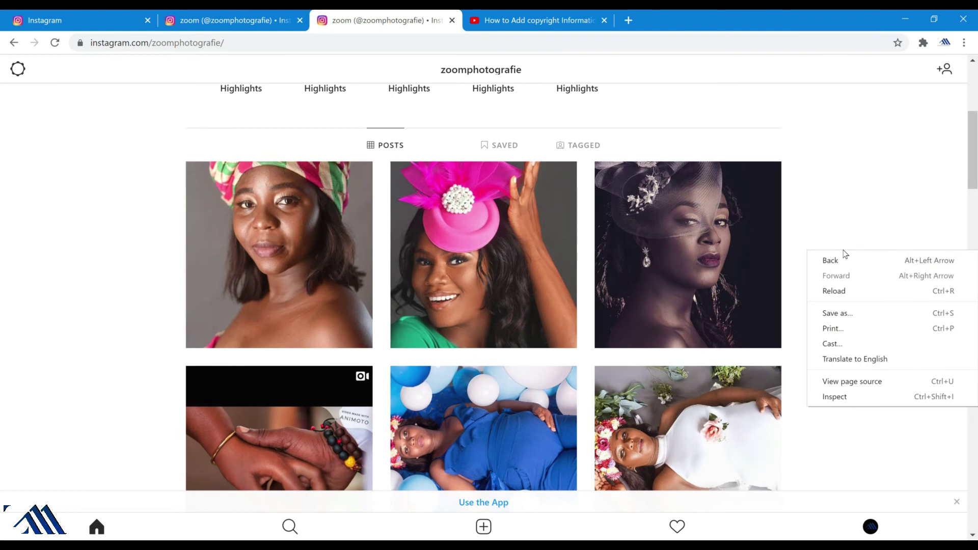
{"action": "left_click", "coordinate": [831, 402]}
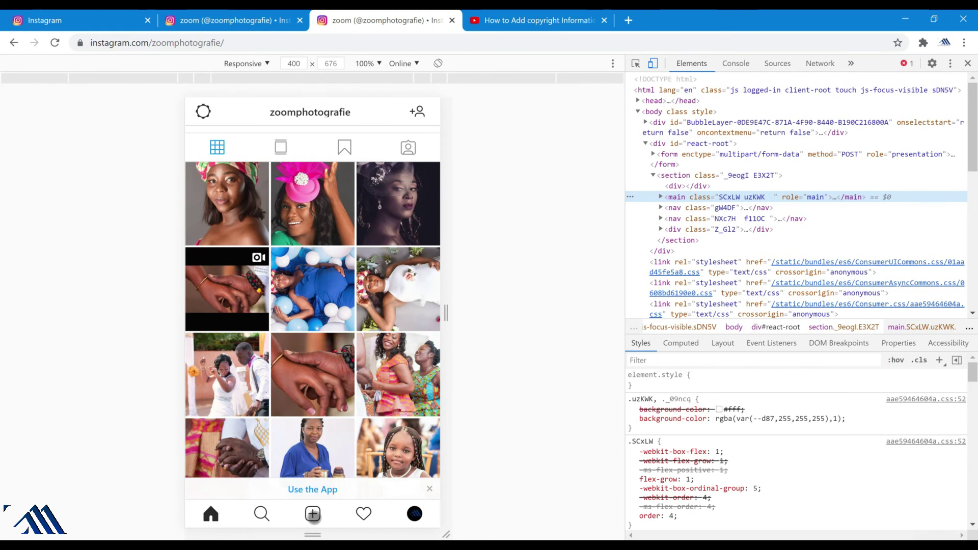
{"action": "left_click", "coordinate": [968, 64]}
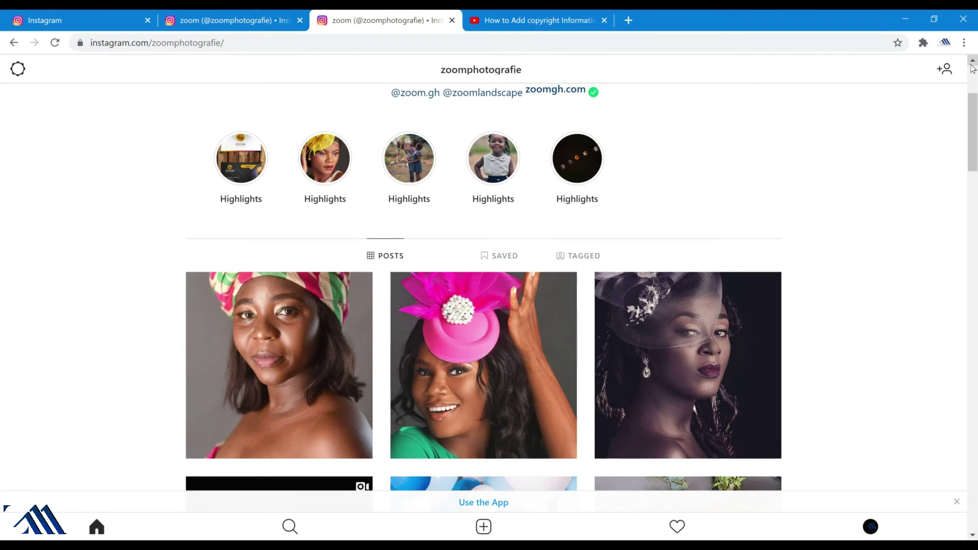